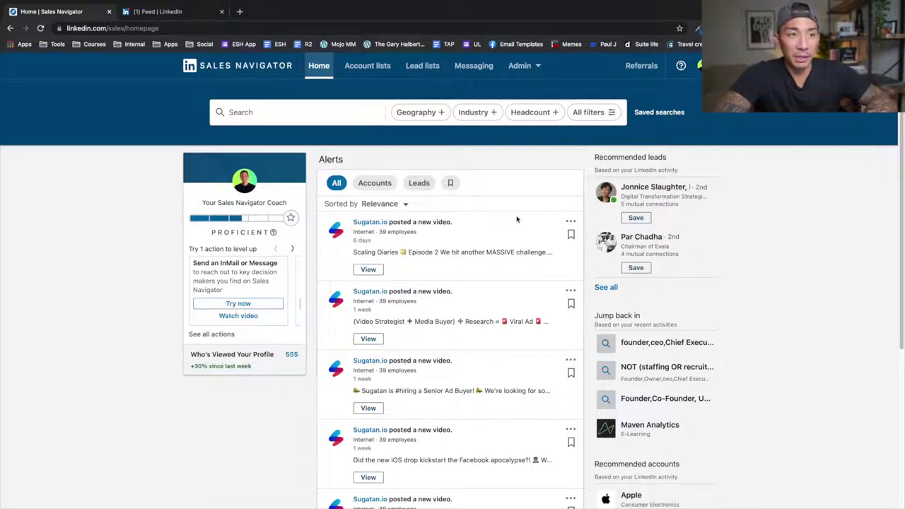
- Open the saved lead search "USA Coaching 11-50 3yrs+" and look over its filters and leads
click(660, 113)
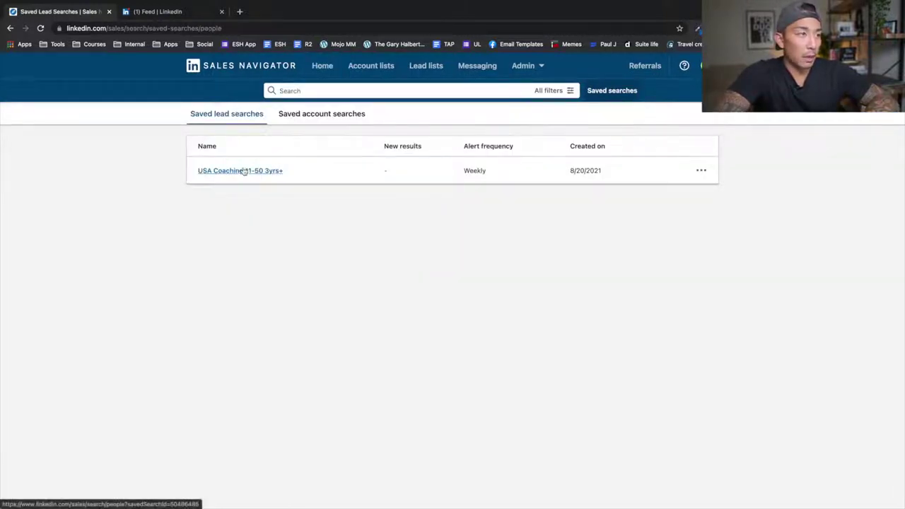
click(217, 171)
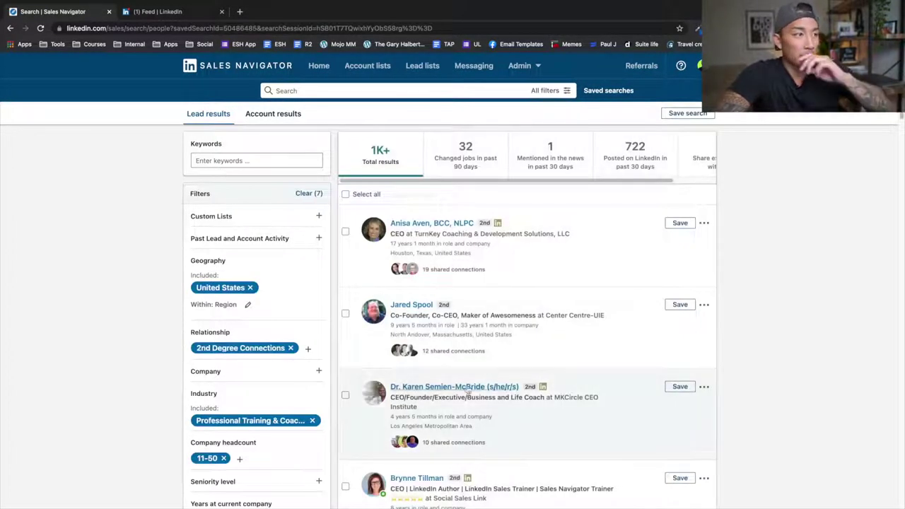
scroll(244, 315, down, 3)
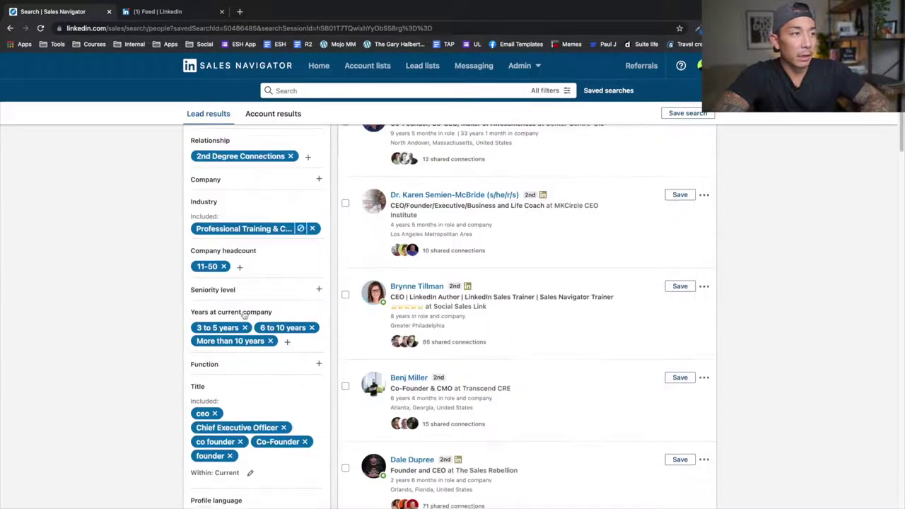
scroll(280, 212, up, 3)
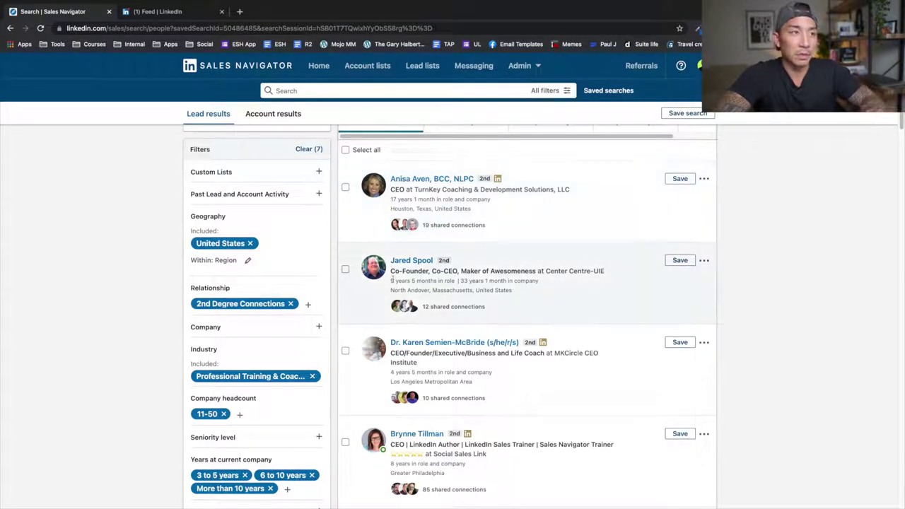
scroll(368, 198, up, 1)
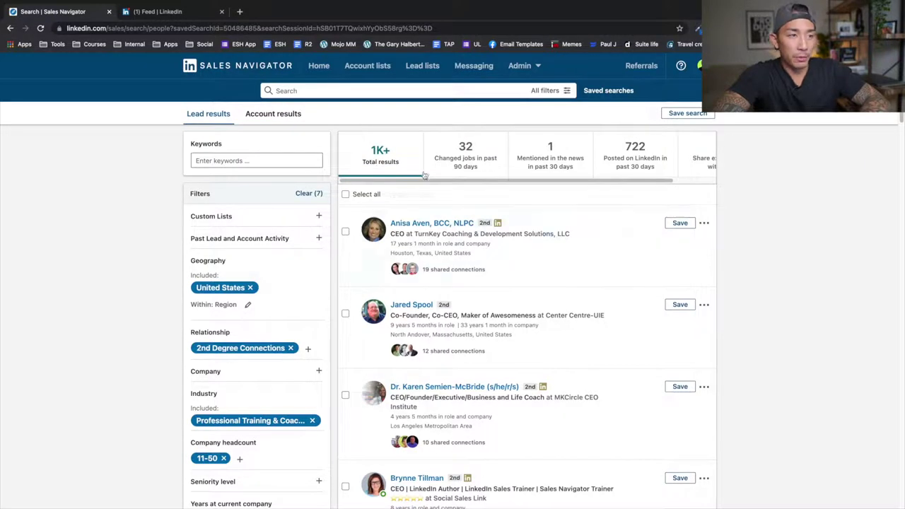
- Check the actions available for a lead further down the results and review the filters applied to the search
scroll(566, 314, down, 8)
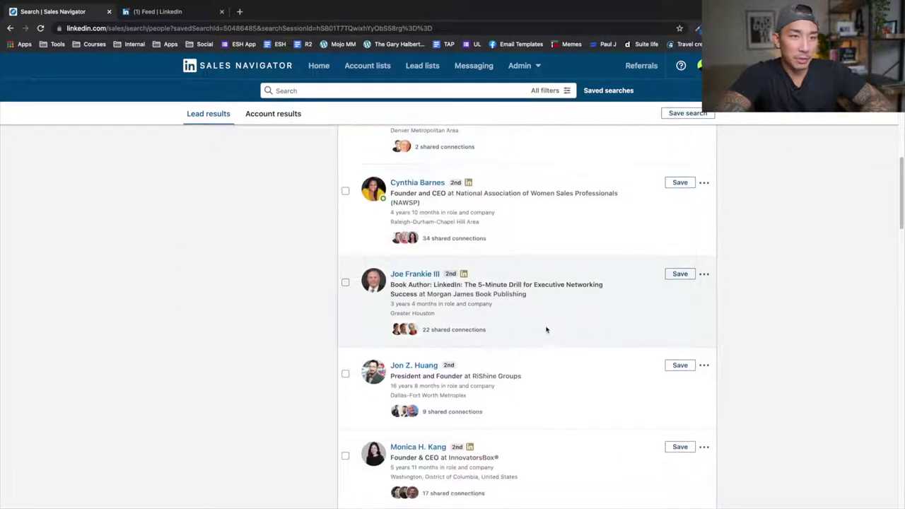
click(705, 275)
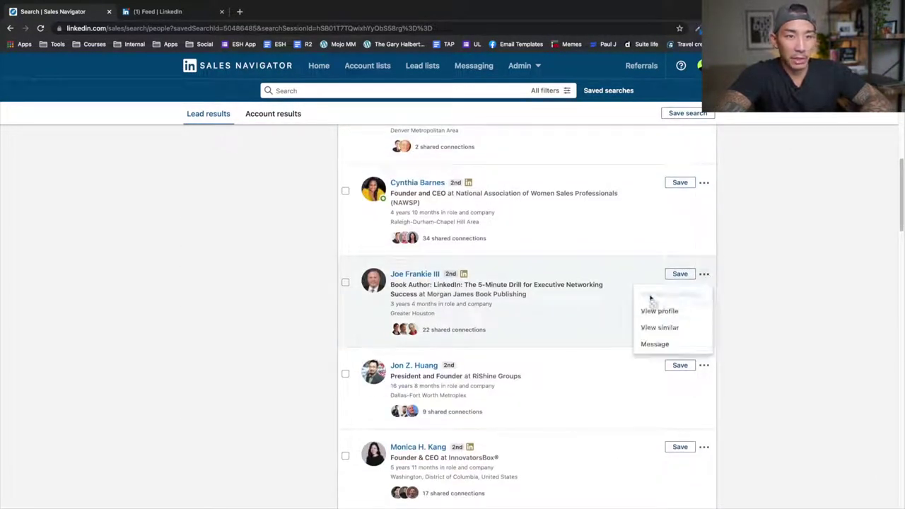
click(798, 304)
scroll(797, 304, up, 8)
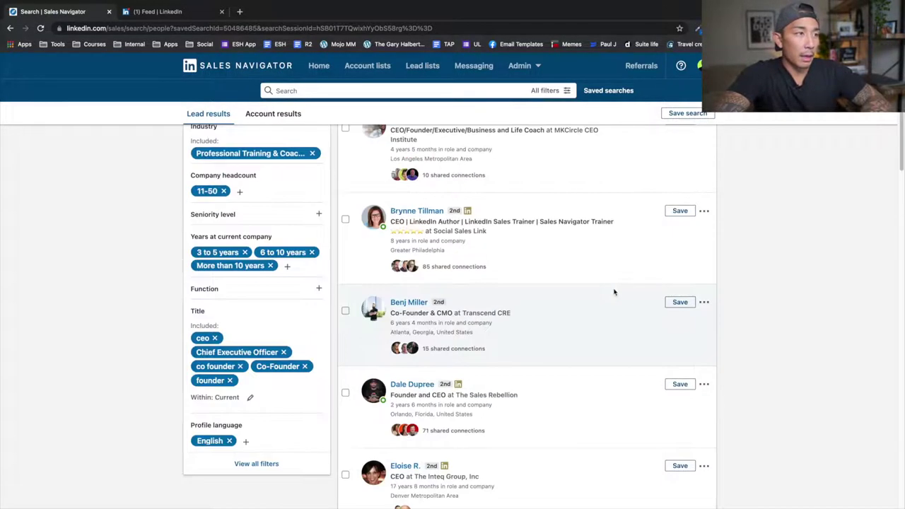
scroll(275, 238, up, 4)
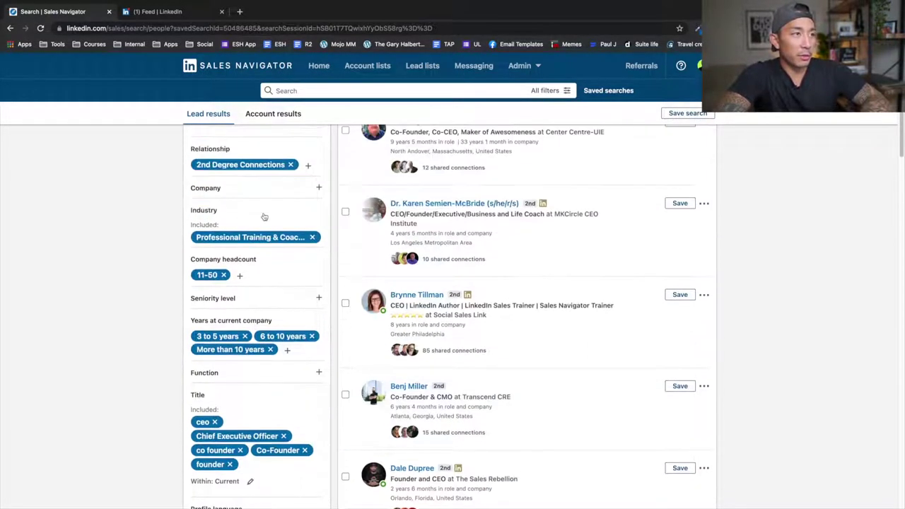
scroll(262, 318, down, 5)
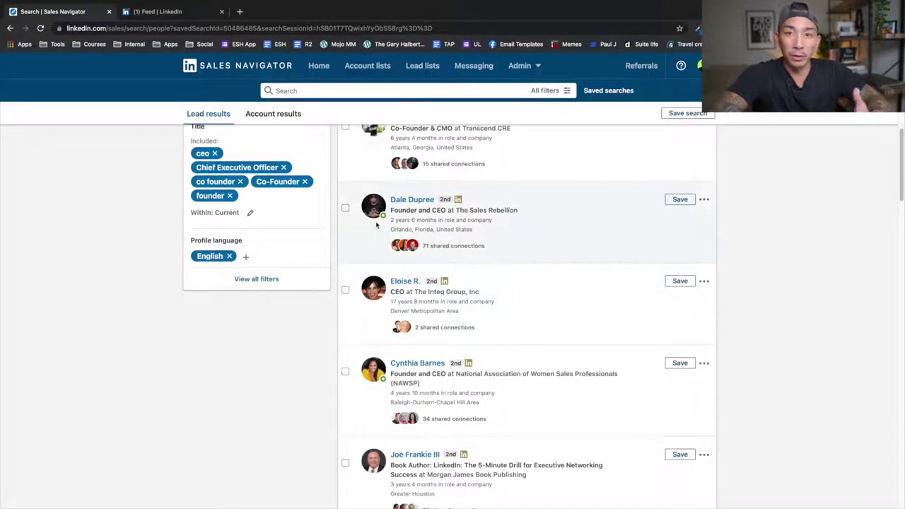
- Open the full set of lead filters and inspect the location options of the Geography filter
click(274, 285)
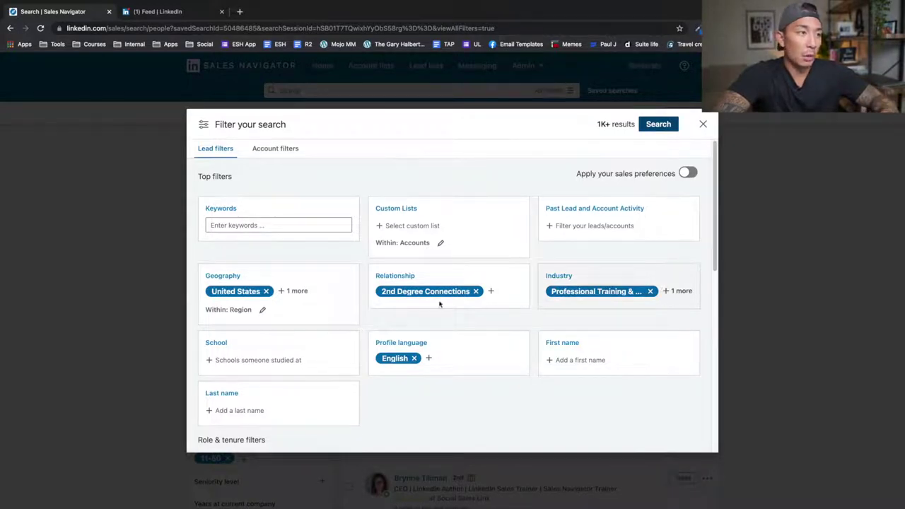
click(306, 292)
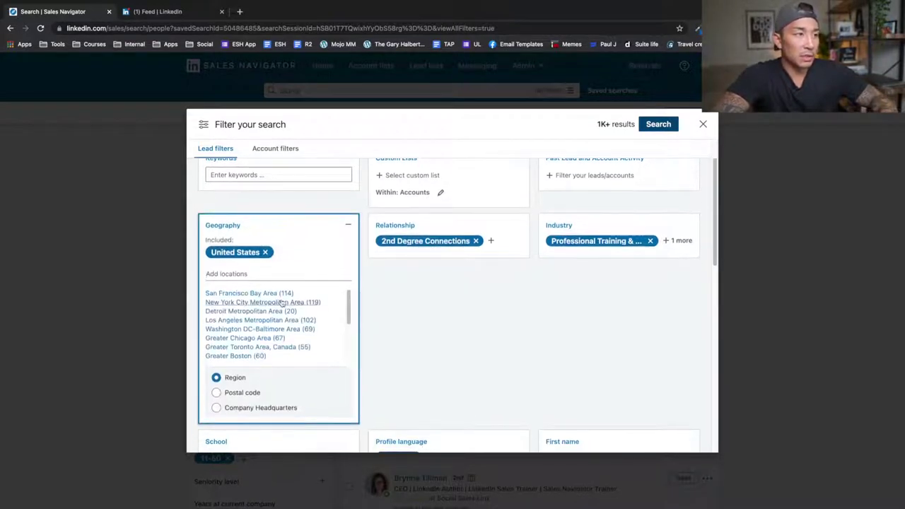
click(438, 333)
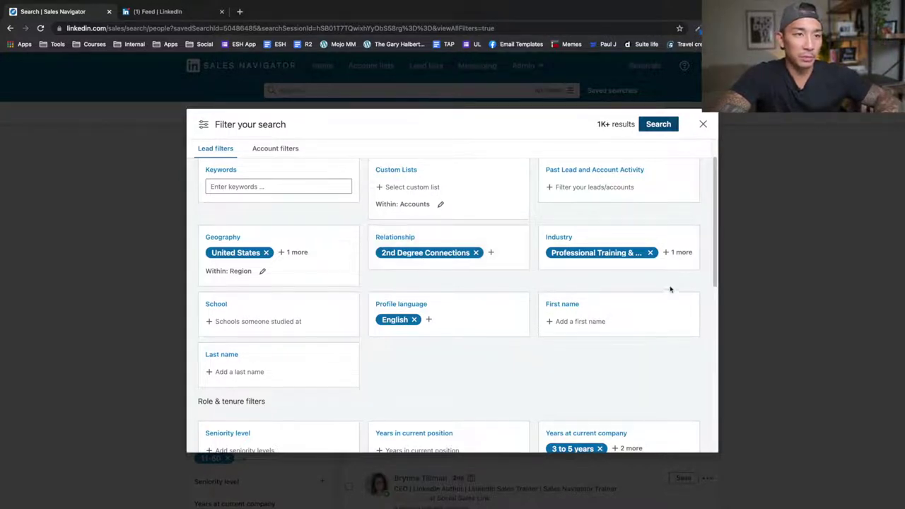
- Browse the industries that can be added to the Industry filter alongside Professional Training & Coaching
click(675, 253)
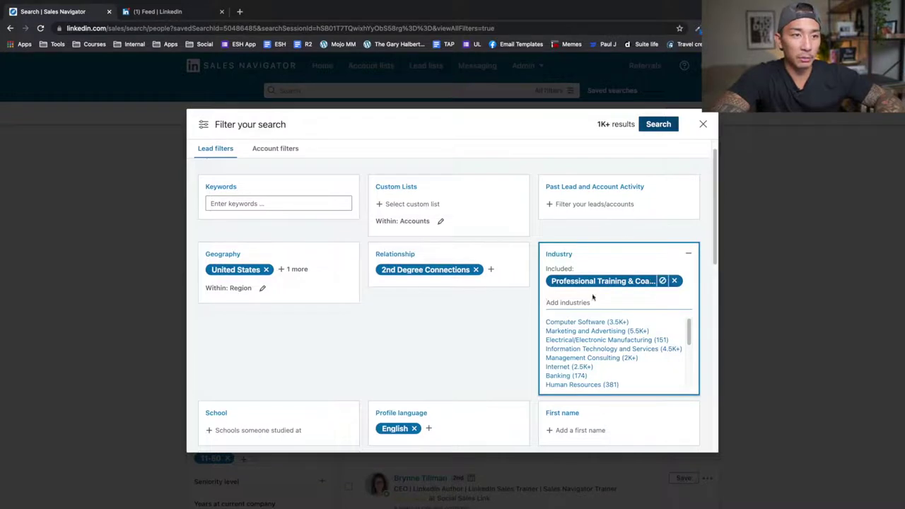
scroll(587, 350, down, 2)
scroll(591, 348, down, 2)
scroll(598, 337, down, 3)
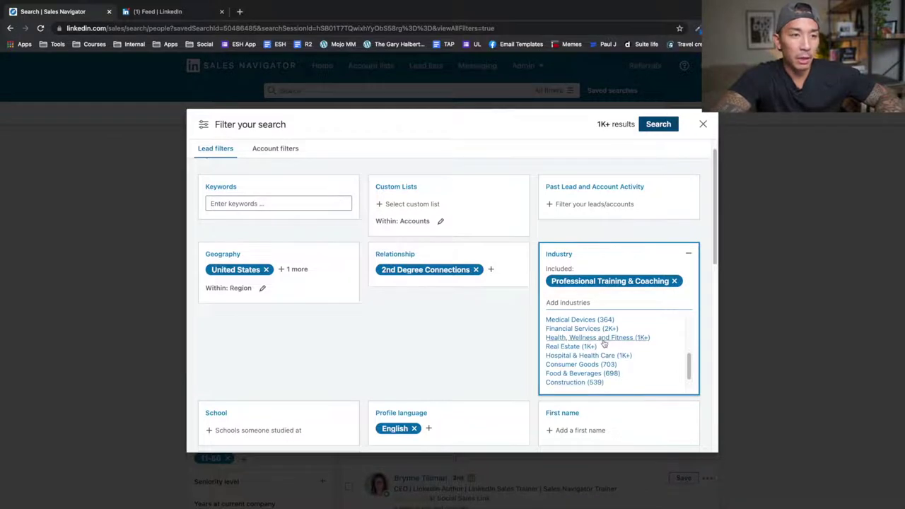
scroll(605, 344, down, 5)
scroll(598, 368, up, 6)
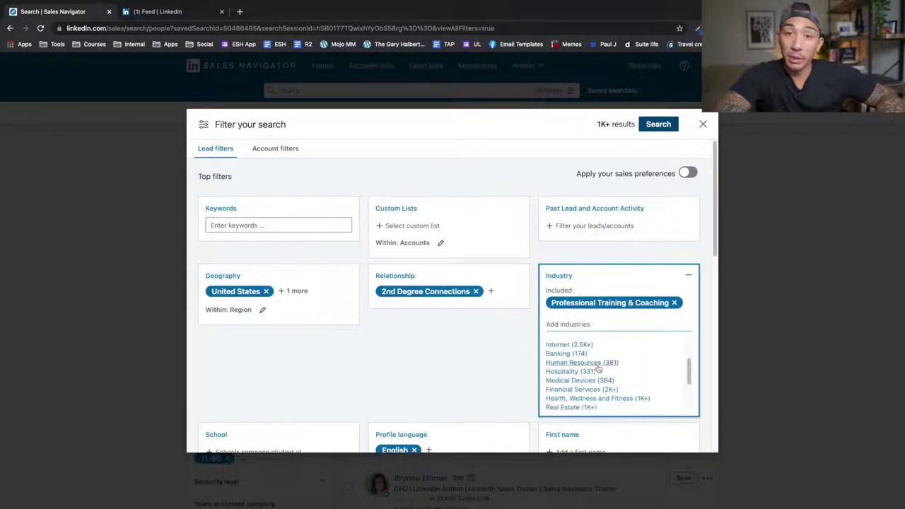
click(499, 375)
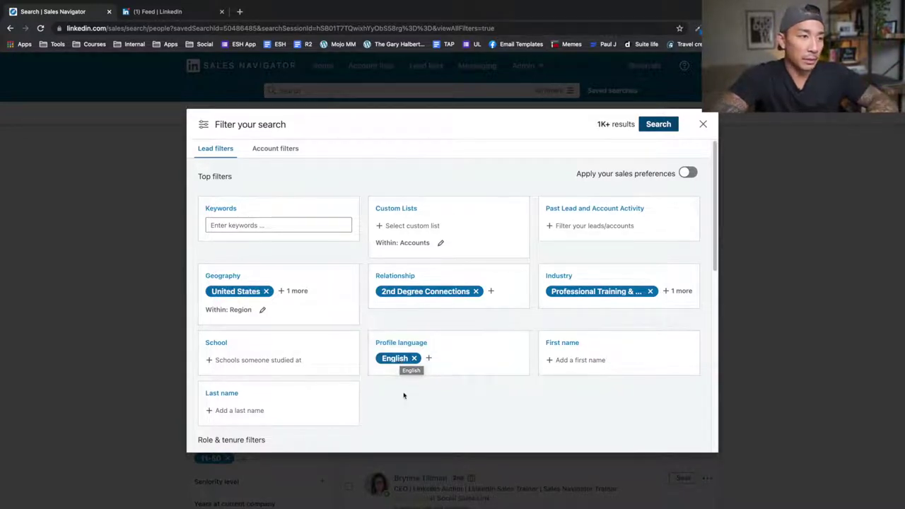
- Expand the Years at current company filter in the role and tenure filters to inspect its selected ranges
scroll(402, 422, down, 1)
scroll(300, 234, down, 1)
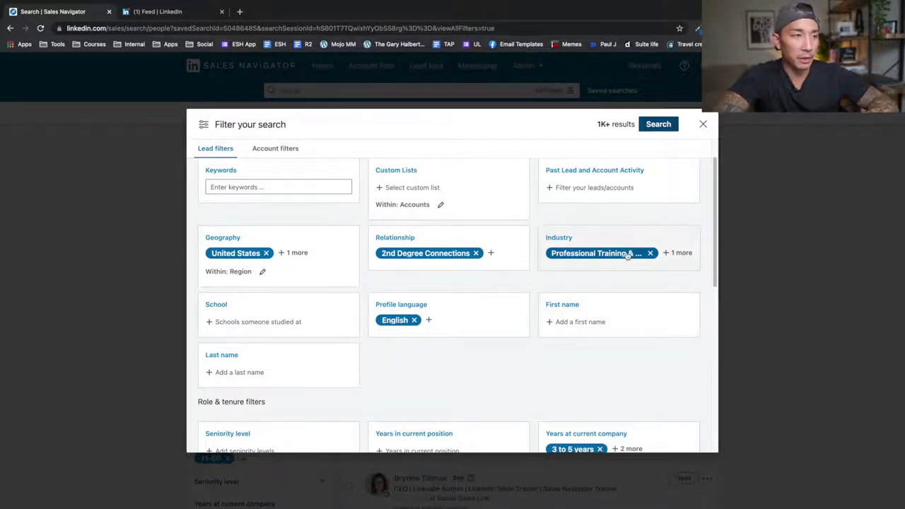
scroll(554, 283, down, 3)
scroll(549, 296, down, 1)
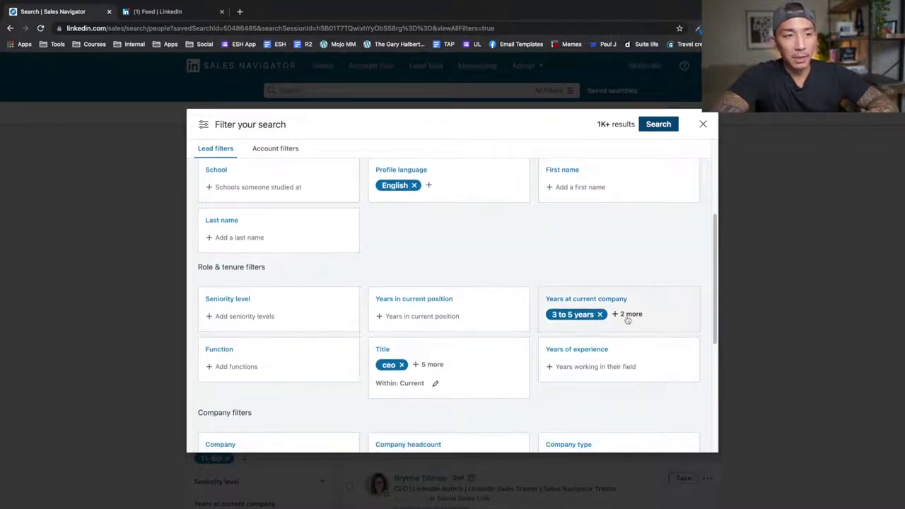
click(627, 319)
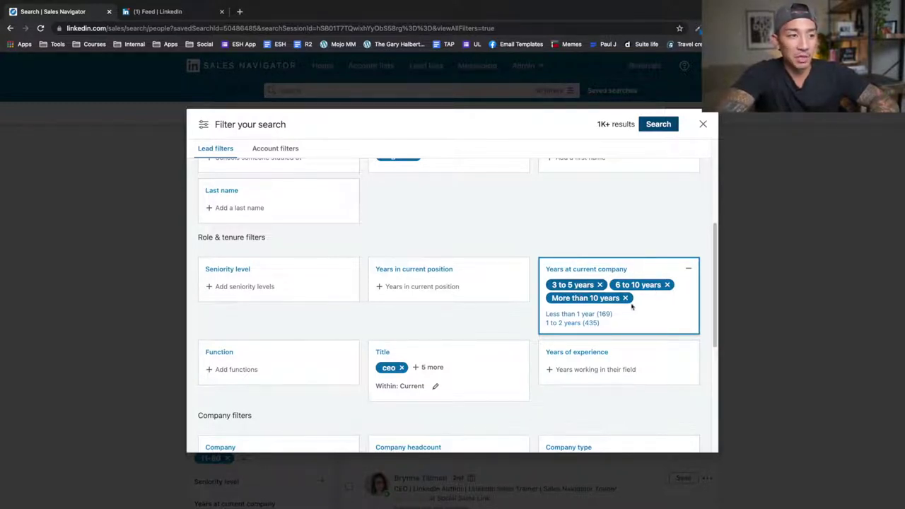
- Inspect the job titles included in the Title filter and close the filter window
click(434, 370)
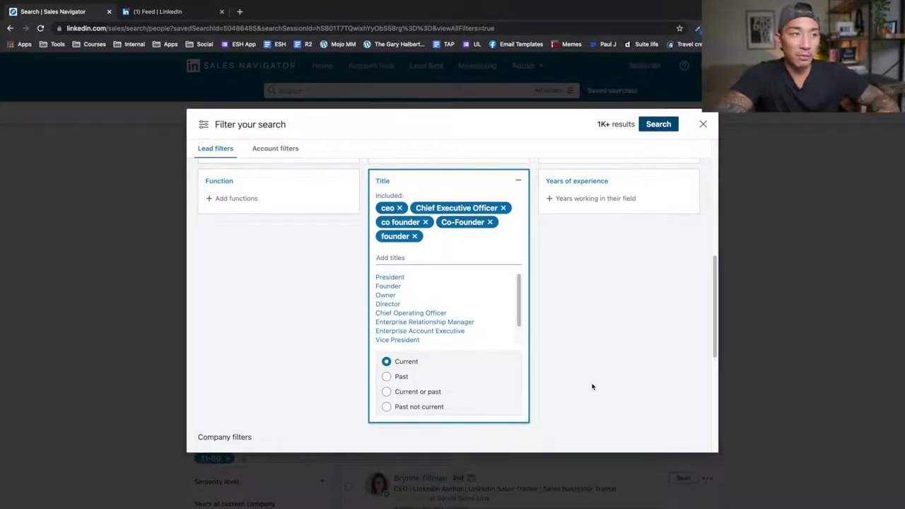
mouse_move(443, 226)
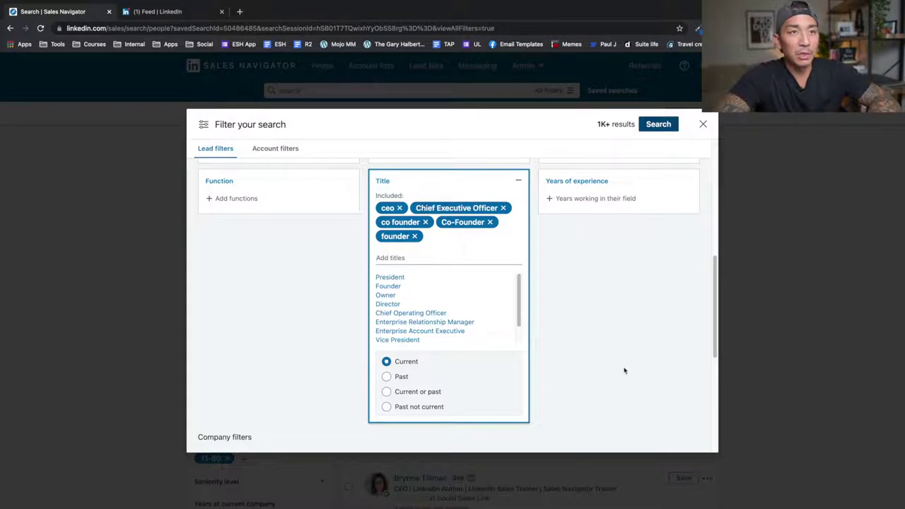
click(703, 124)
click(489, 318)
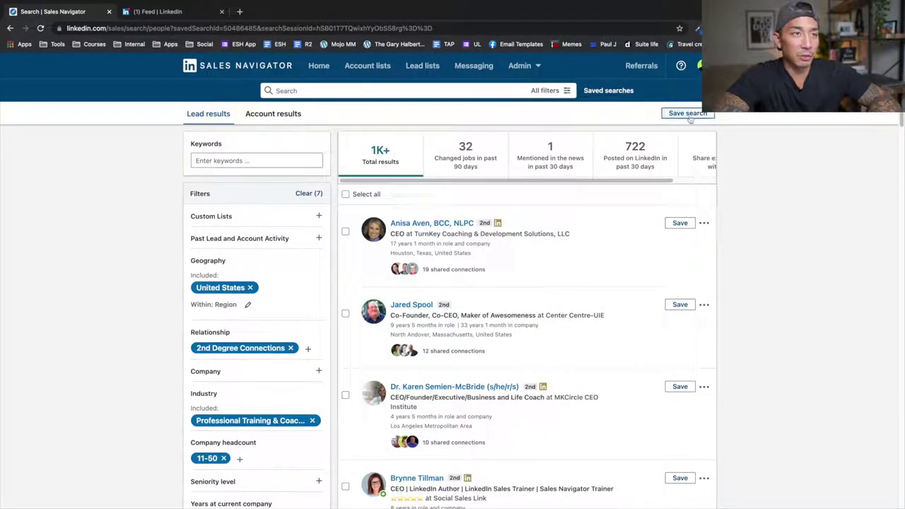
- View the list of saved lead searches, return to the coaching search results and look through the leads and filters
click(607, 90)
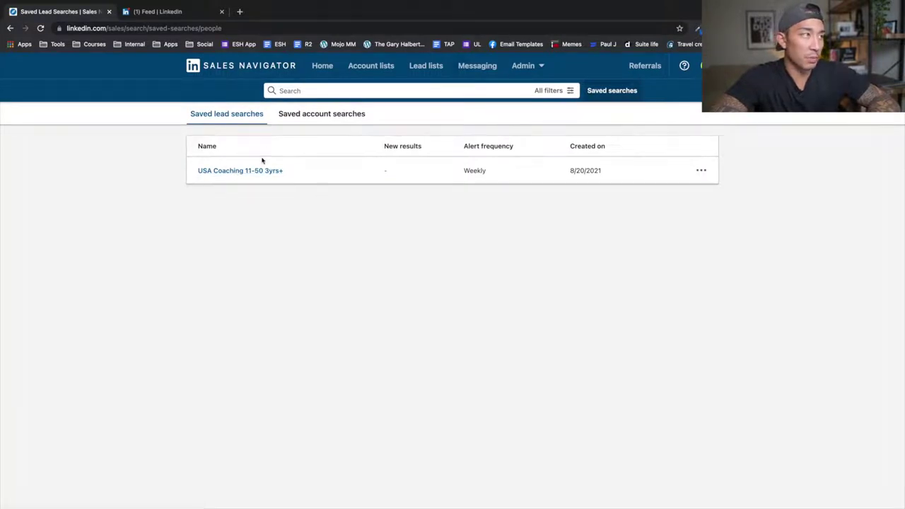
click(9, 28)
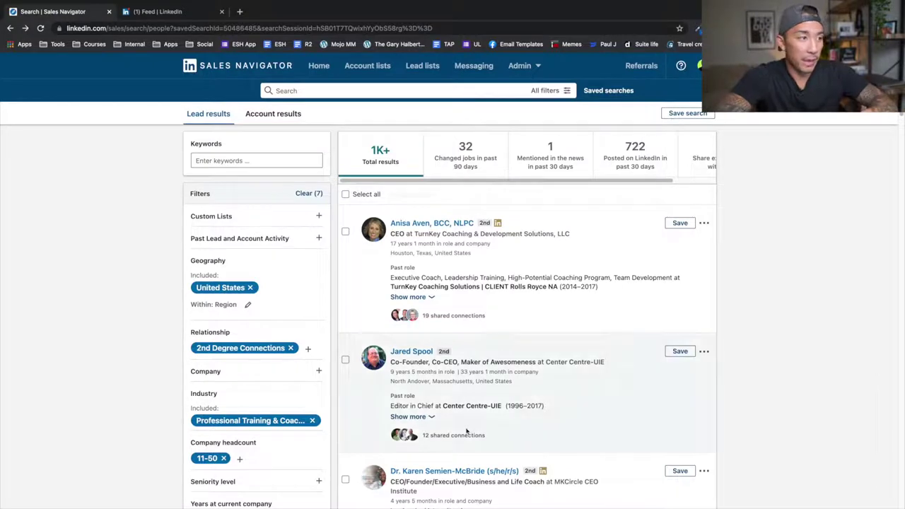
scroll(240, 287, down, 4)
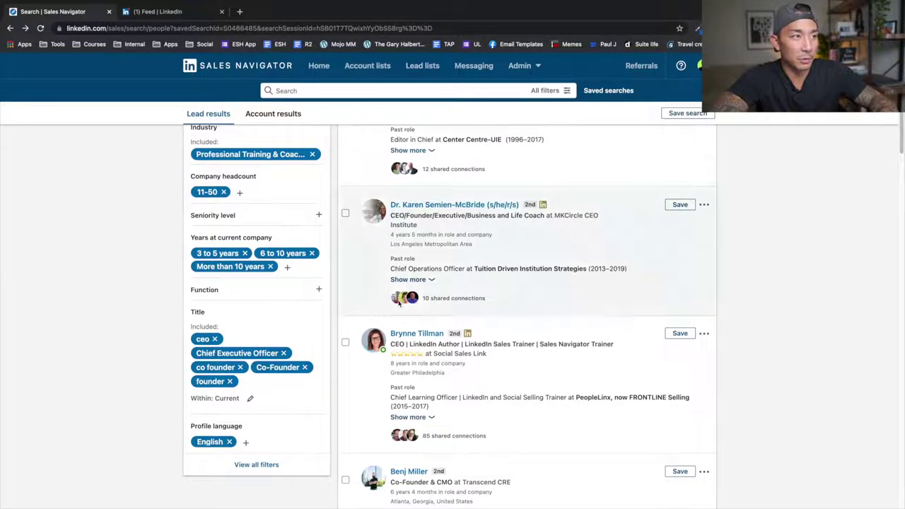
scroll(231, 89, up, 3)
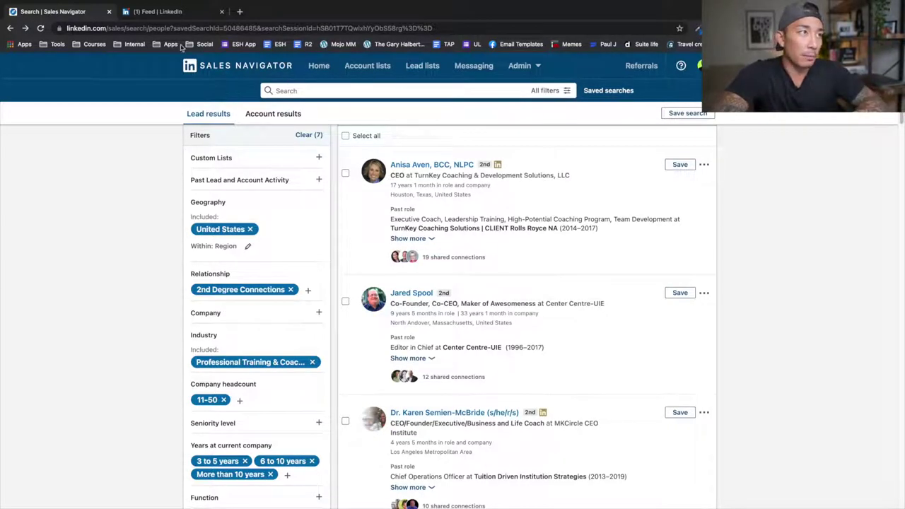
- Switch to the LinkedIn feed tab and open the unread conversation in the messaging inbox
click(193, 19)
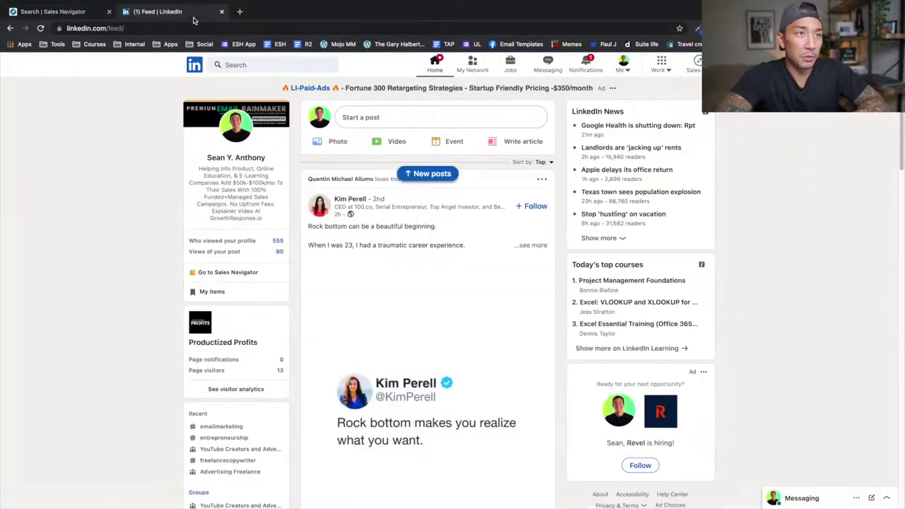
click(551, 70)
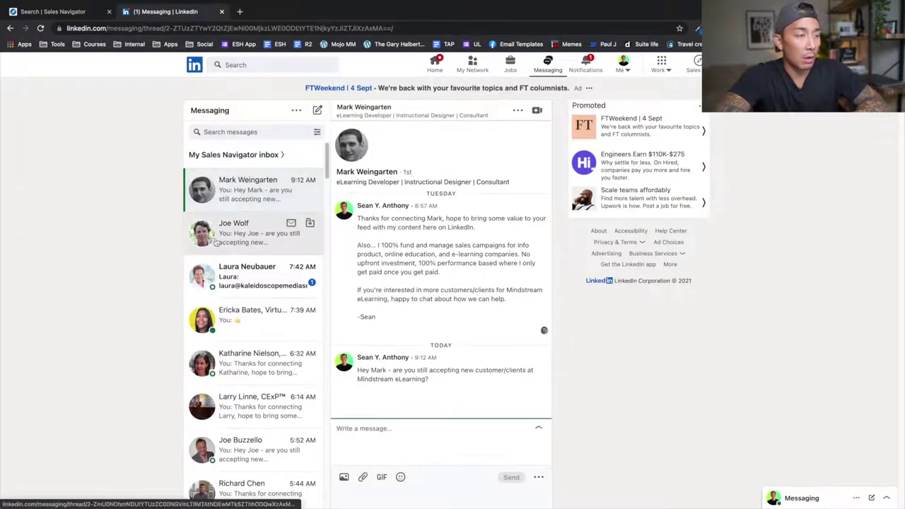
click(256, 284)
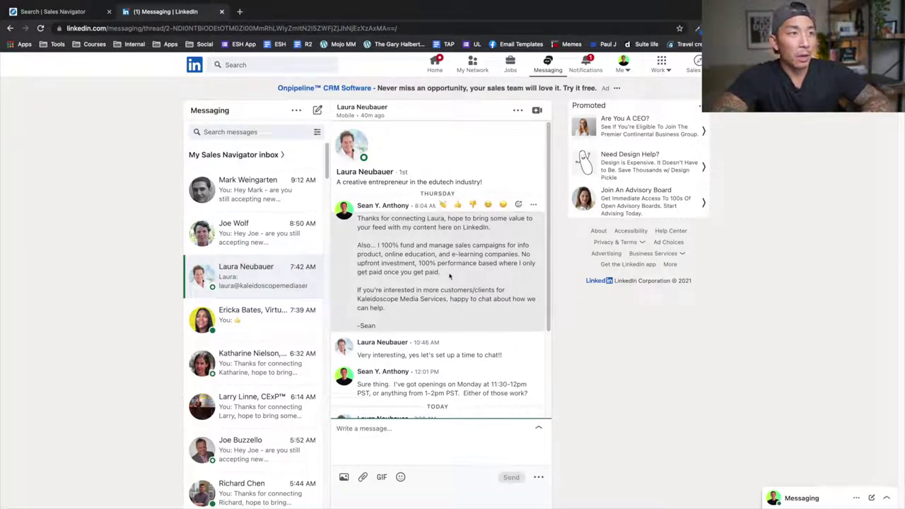
- Highlight the performance-based offer text in the first outreach message and read through the replies in the conversation
drag(465, 275, 378, 245)
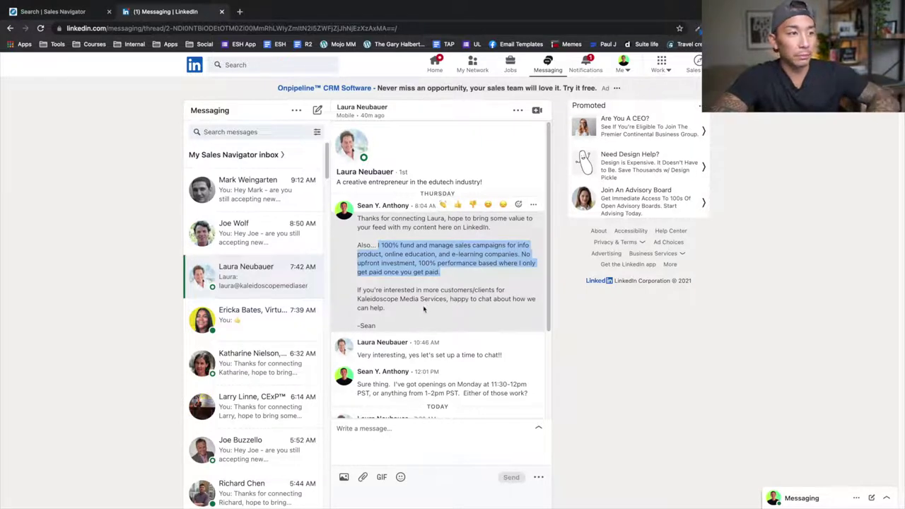
scroll(396, 333, down, 1)
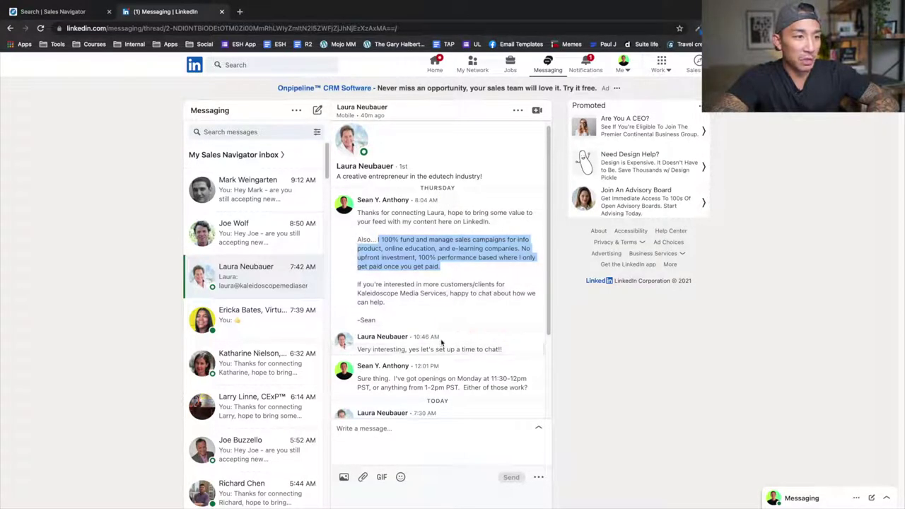
scroll(428, 347, down, 3)
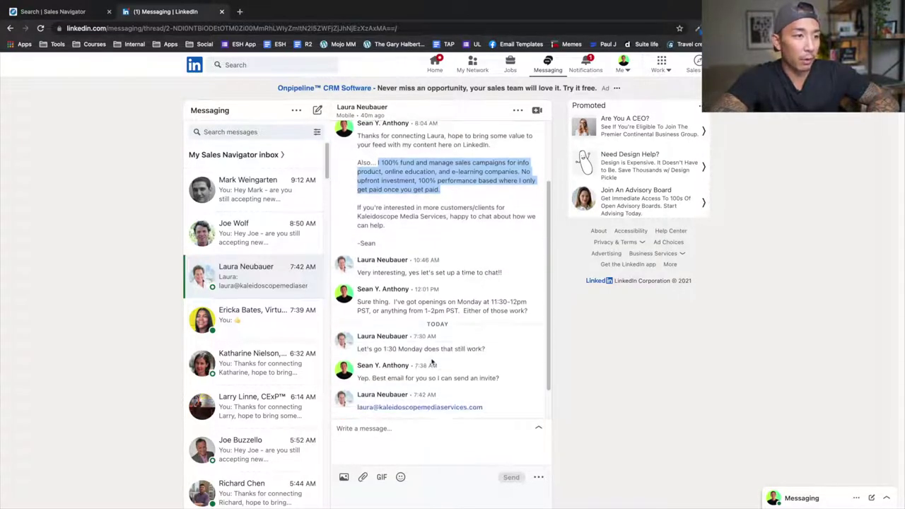
scroll(468, 383, down, 1)
scroll(473, 387, up, 2)
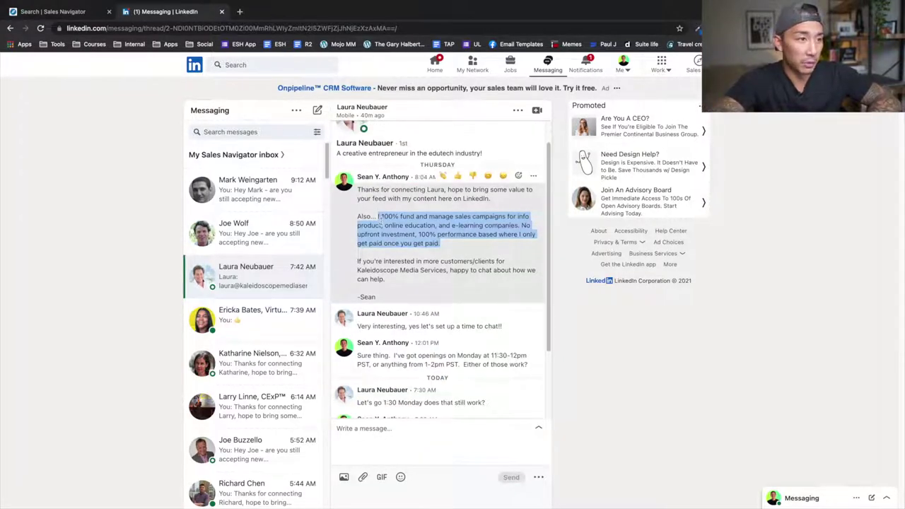
scroll(423, 281, down, 1)
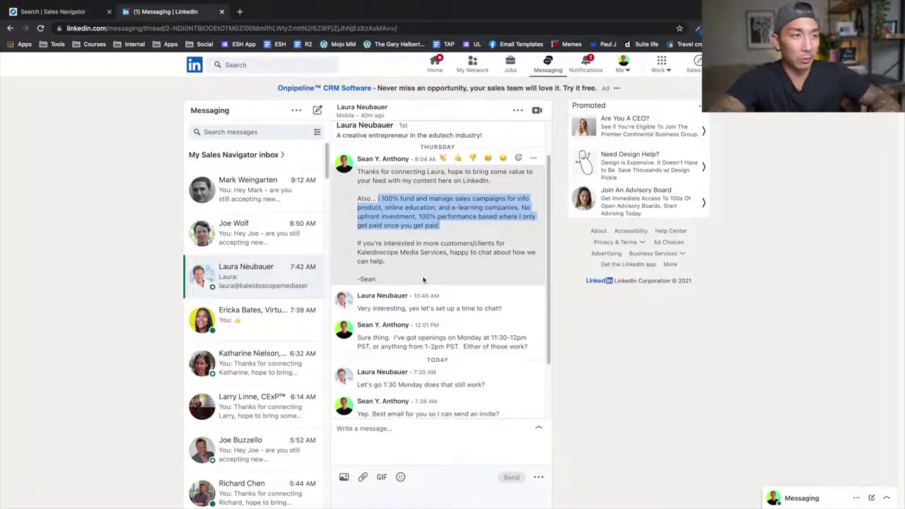
- Highlight the performance-based offer in the first outreach message and the closing paragraph about more customers for Kaleidoscope Media Services
click(445, 226)
shift+click(380, 199)
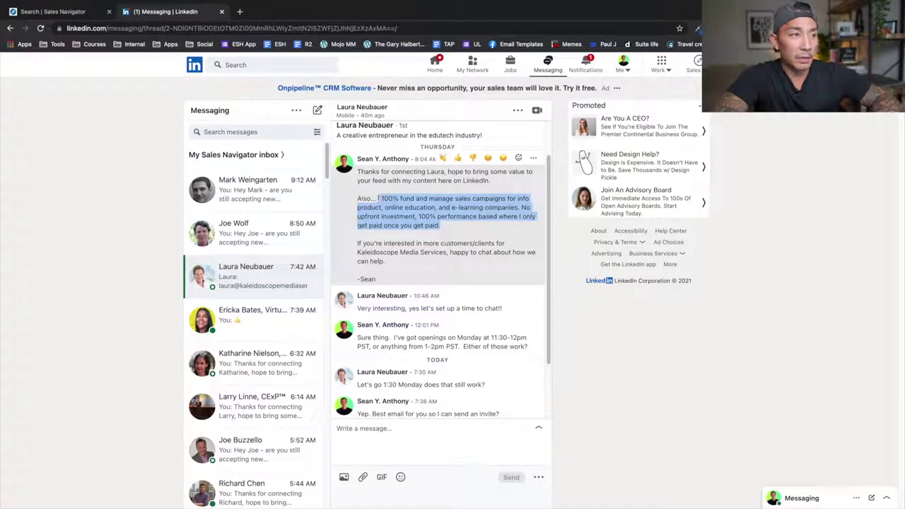
click(413, 271)
drag(413, 266, 355, 247)
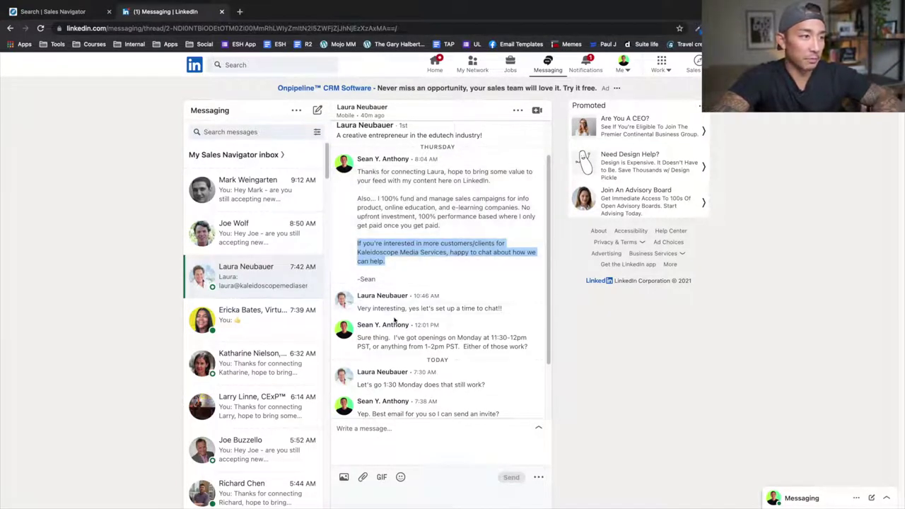
- Open the unread conversation from the certified leadership coach in the inbox and read the outreach message and the reply
scroll(255, 351, down, 5)
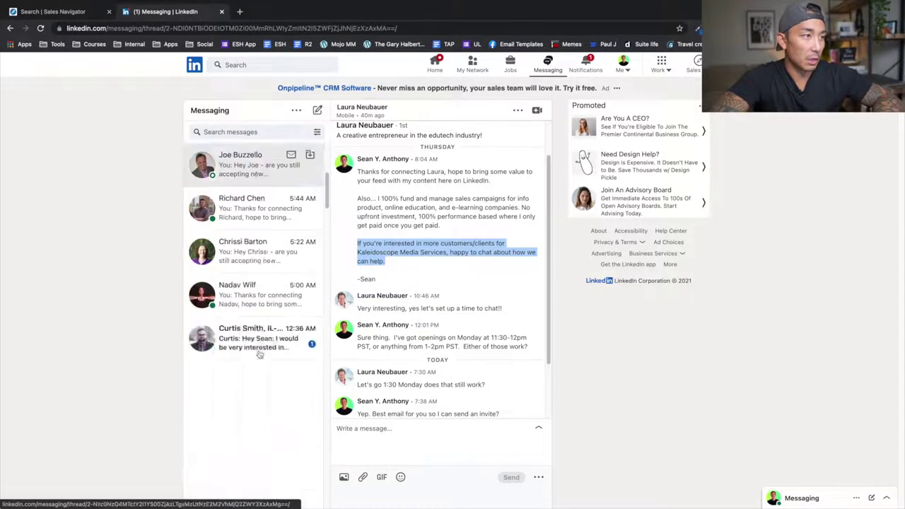
scroll(259, 354, up, 1)
click(275, 249)
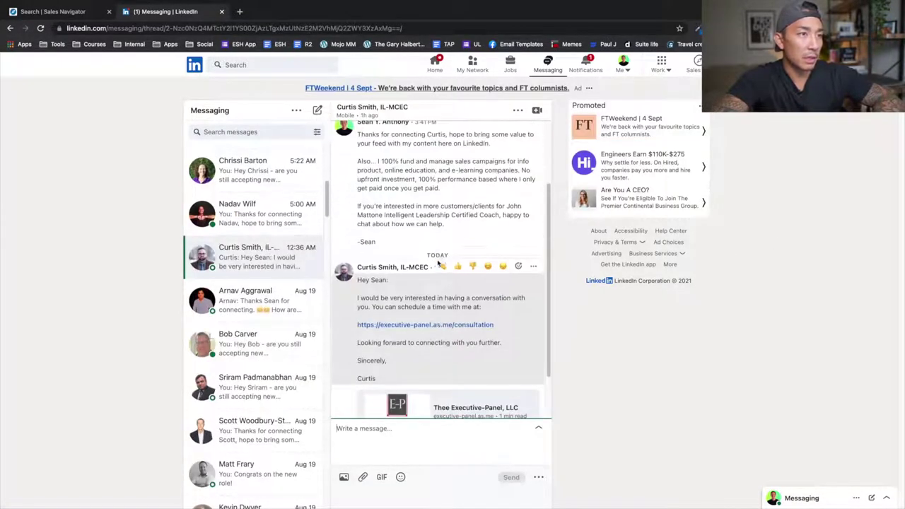
scroll(438, 251, up, 1)
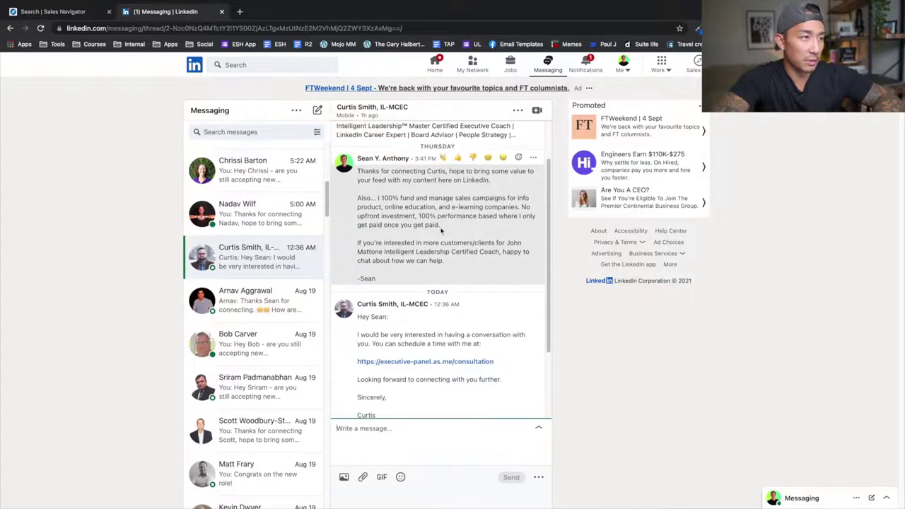
scroll(314, 285, down, 1)
- Mark the certified leadership coach's conversation as unread
click(317, 132)
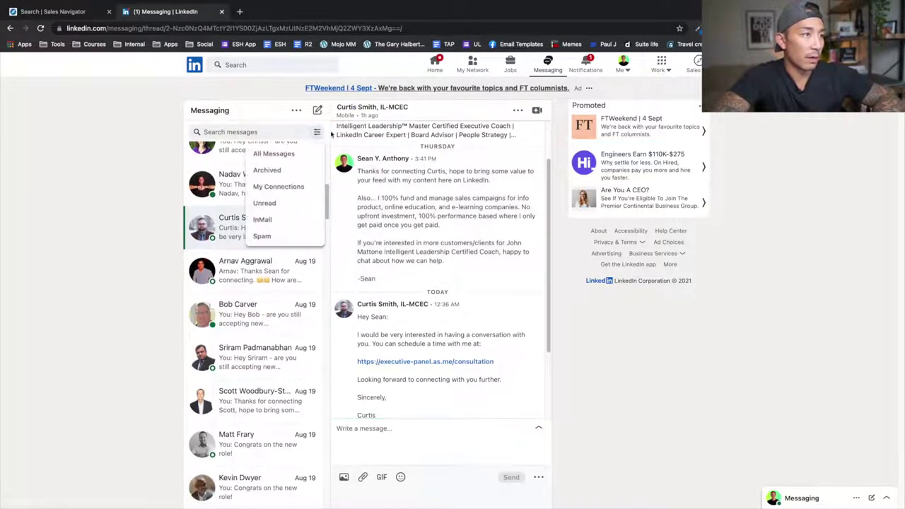
click(275, 187)
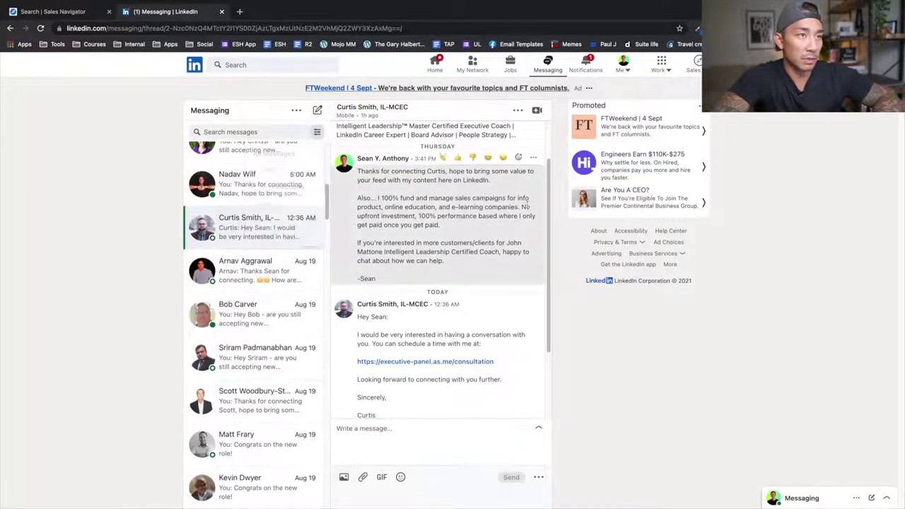
click(522, 112)
click(481, 193)
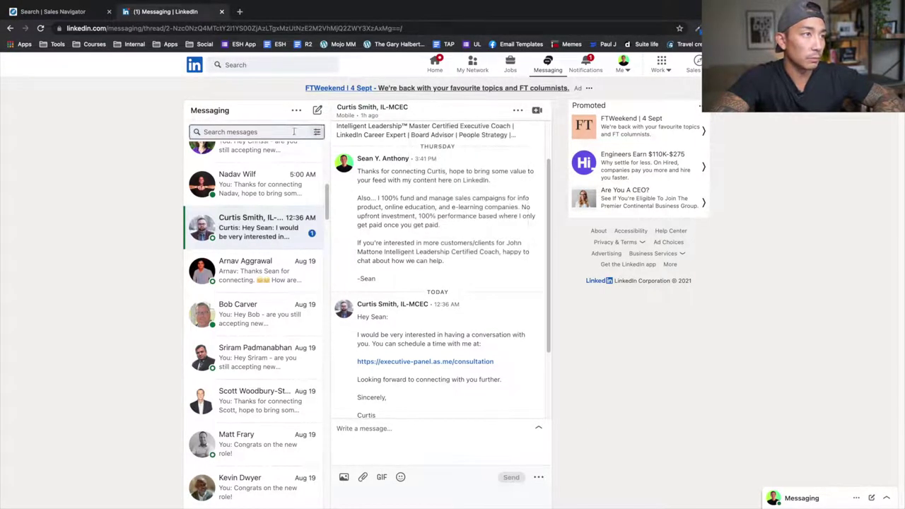
- Filter the inbox to Unread conversations and clear the filter after viewing the list
click(296, 111)
click(317, 131)
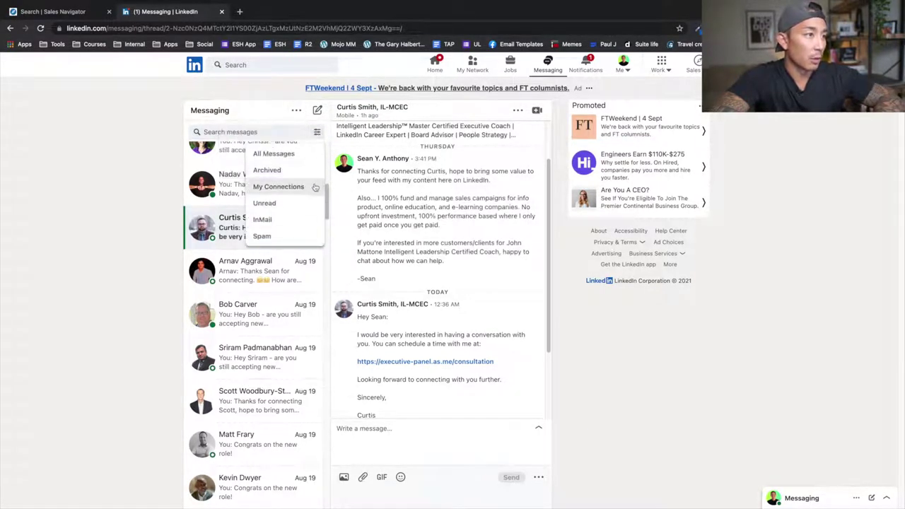
click(305, 202)
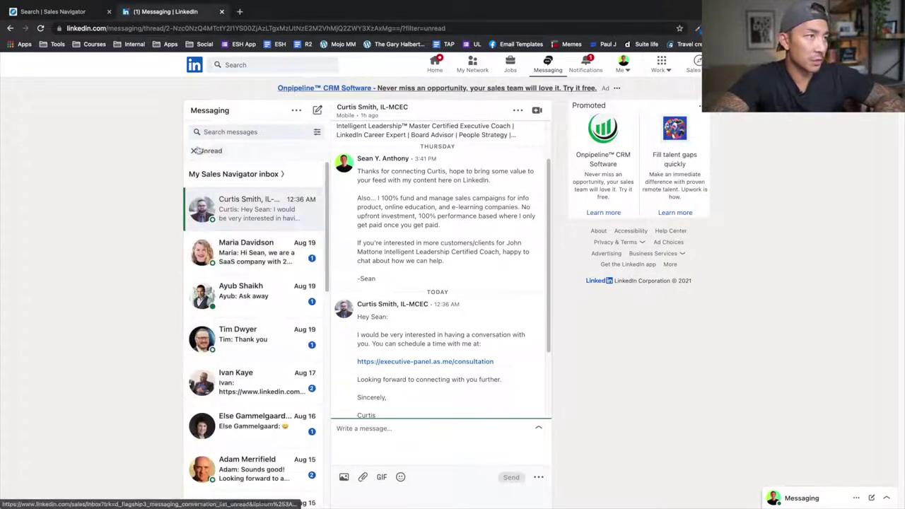
click(193, 151)
- Open the conversation with the Imagine Worldwide co-founder and highlight the company name and the follow-up question about accepting new clients
click(248, 202)
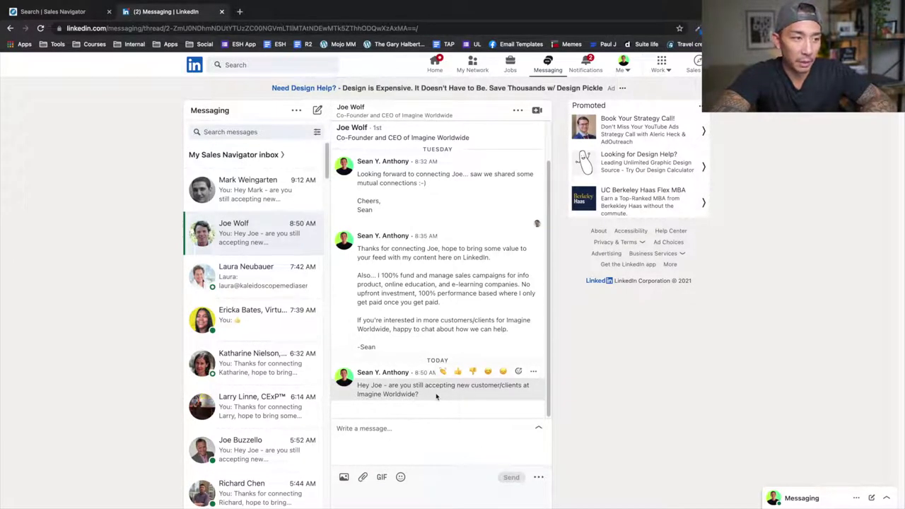
drag(436, 397, 361, 395)
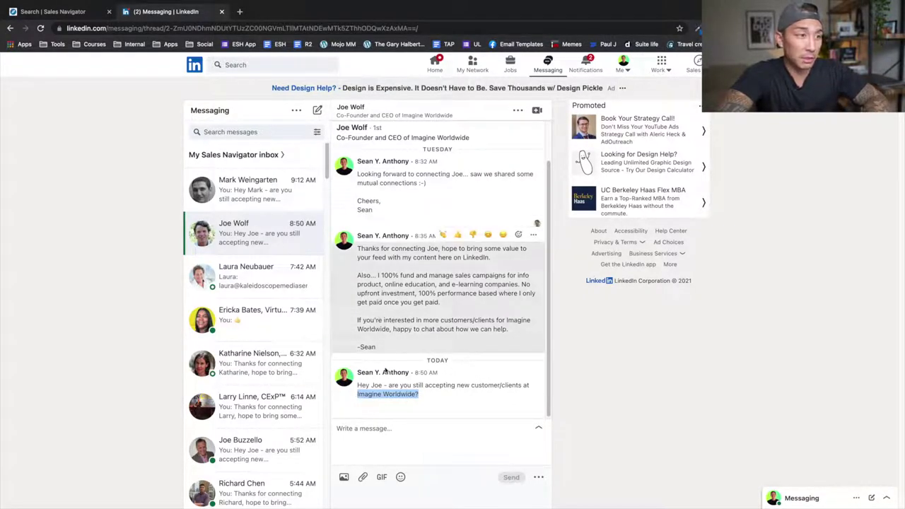
drag(418, 293, 362, 255)
drag(420, 395, 372, 387)
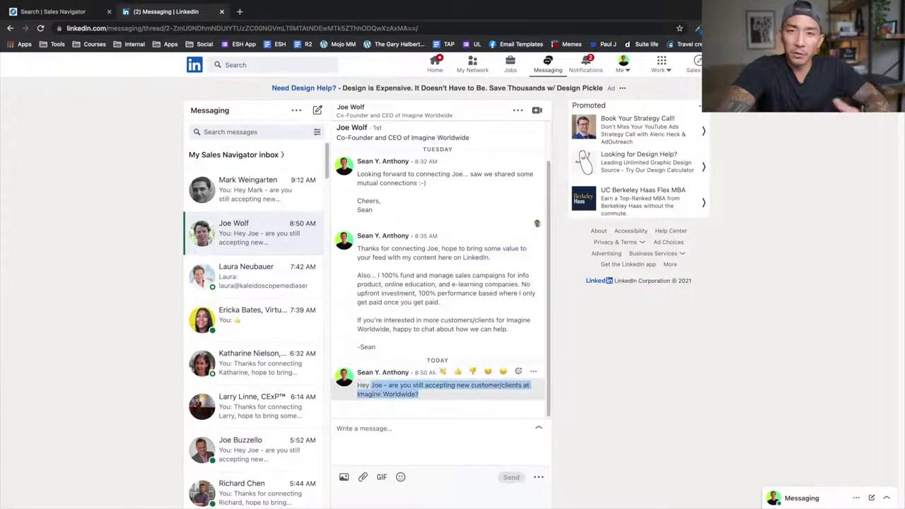
- Open the message sender's own LinkedIn profile, highlight the headline and expand the full About text
click(375, 379)
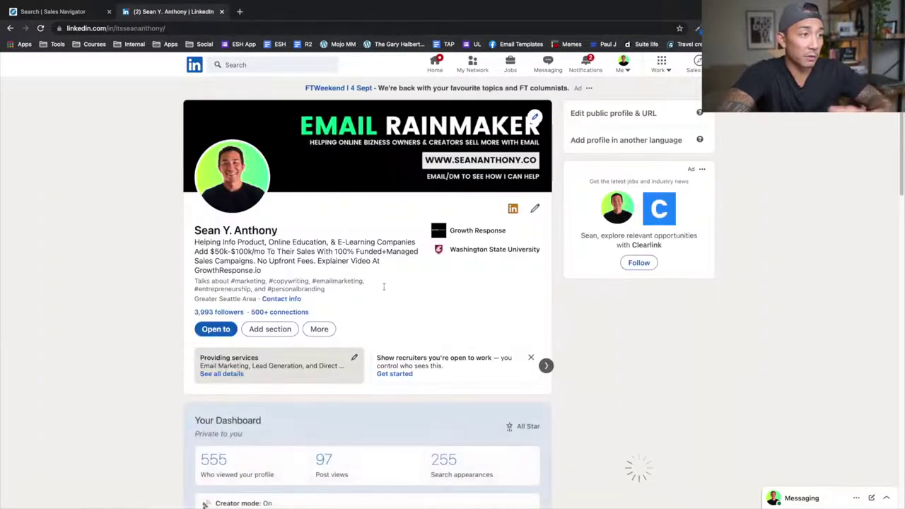
drag(286, 274, 201, 242)
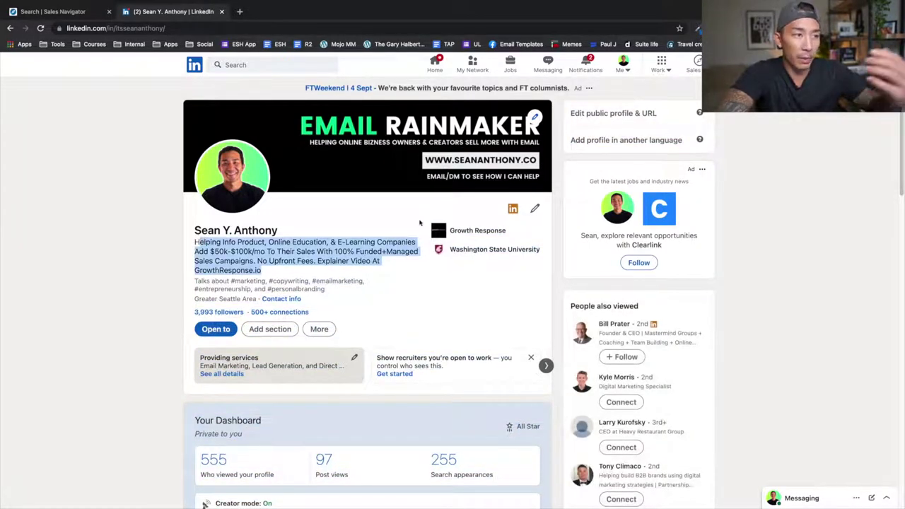
scroll(419, 221, down, 3)
scroll(299, 268, down, 4)
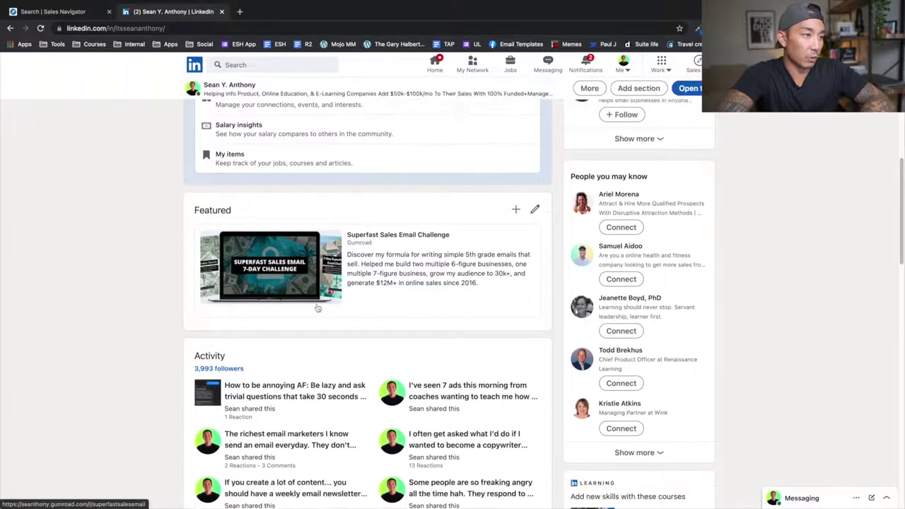
scroll(318, 308, down, 4)
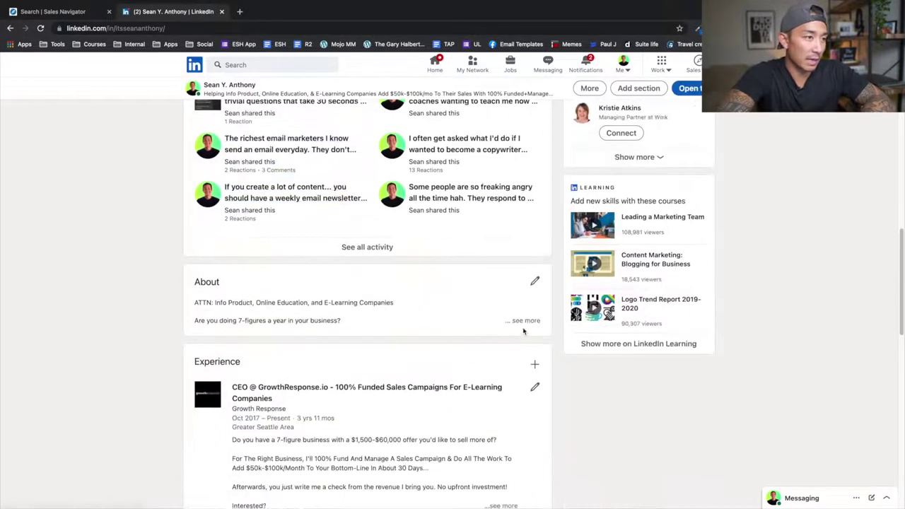
click(526, 322)
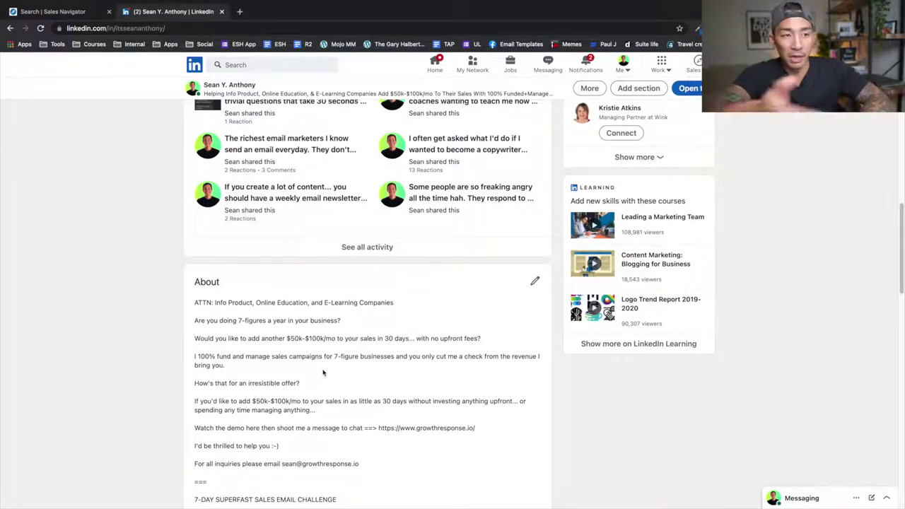
- Return to the Imagine Worldwide conversation, highlight the whole follow-up question and clear the highlight
click(10, 29)
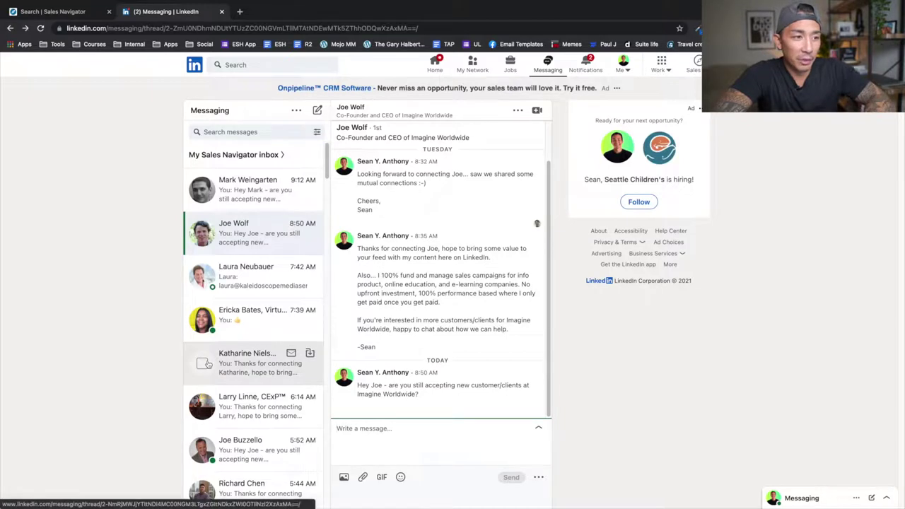
drag(434, 398, 357, 386)
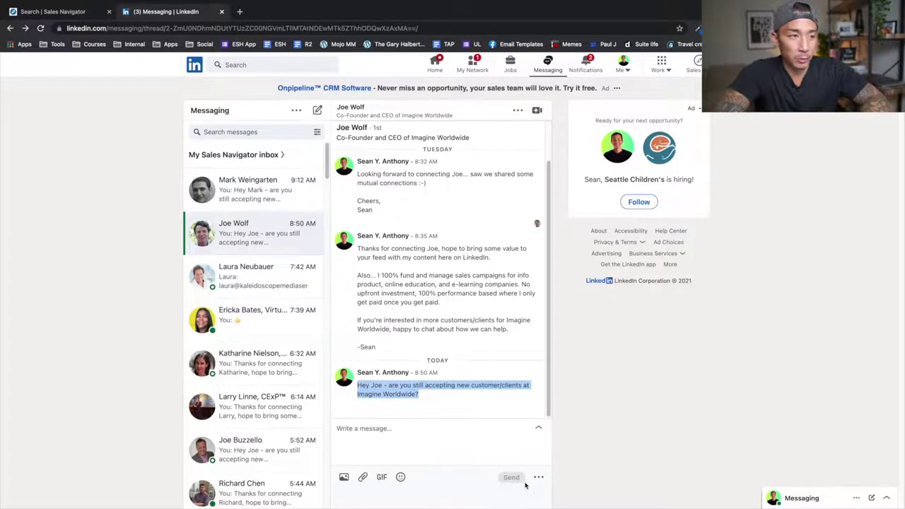
click(410, 393)
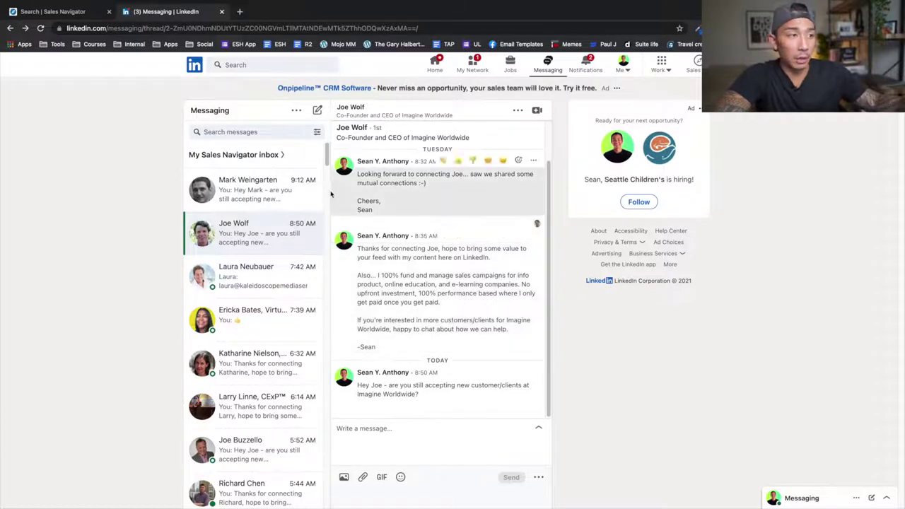
- Switch to the Sales Navigator lead results and view the available actions for the first lead, the TurnKey Coaching CEO
click(73, 13)
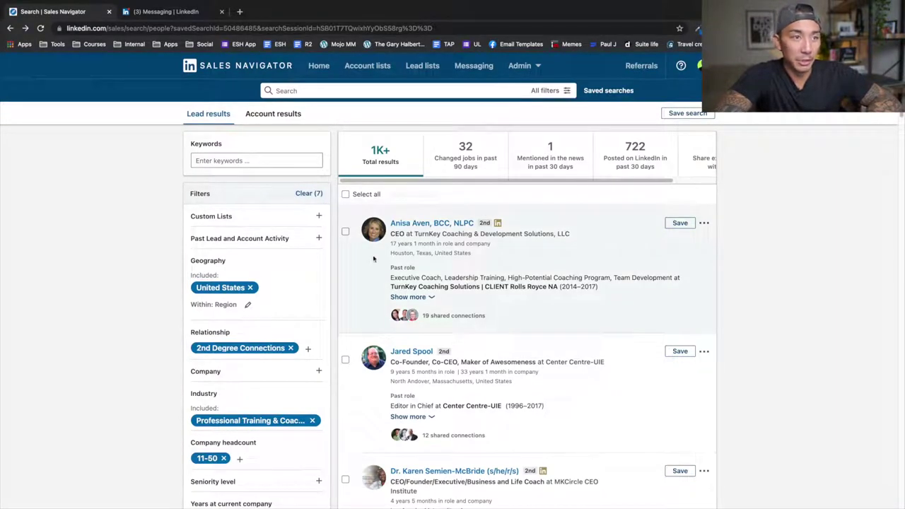
click(705, 224)
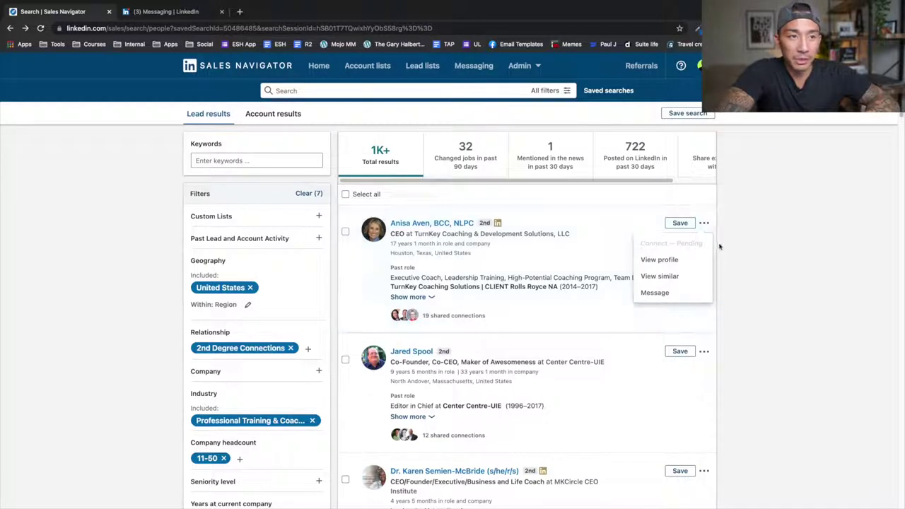
click(742, 252)
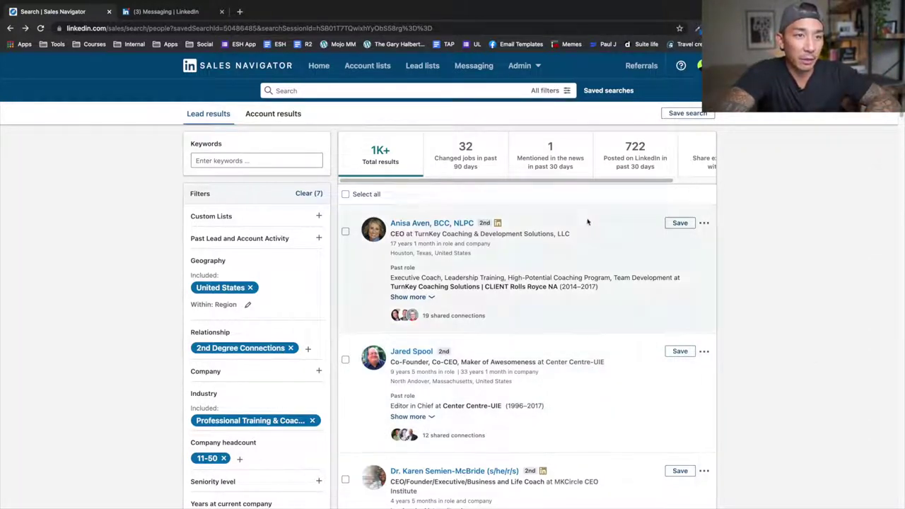
click(704, 224)
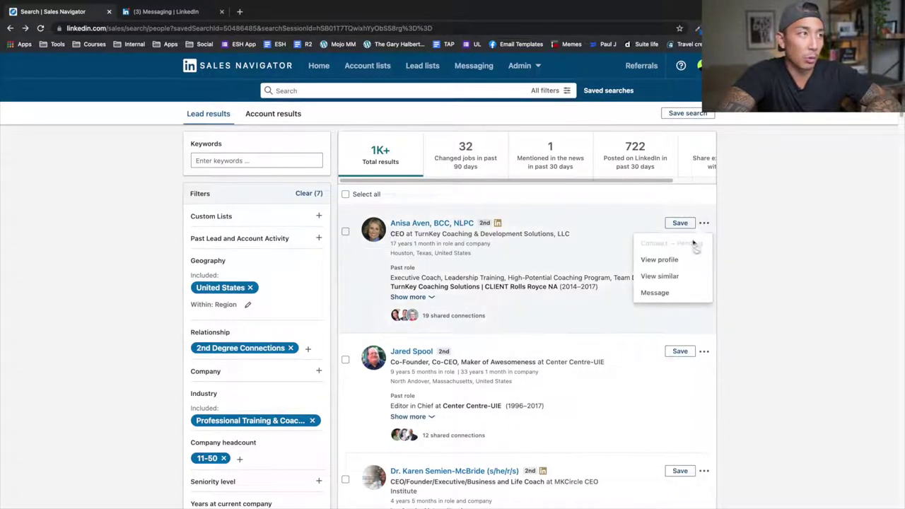
- Switch back to LinkedIn, view the My Network page and open the profile of the contact who accepted the invitation
click(166, 11)
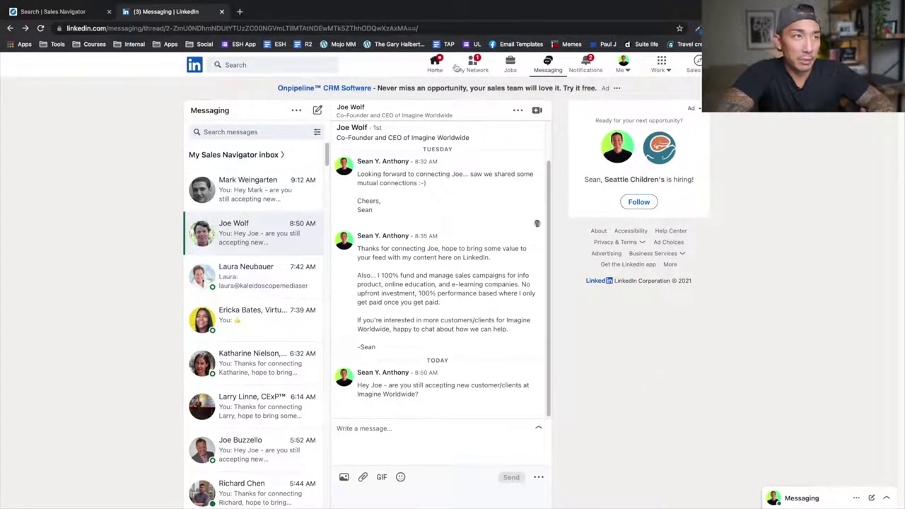
click(472, 68)
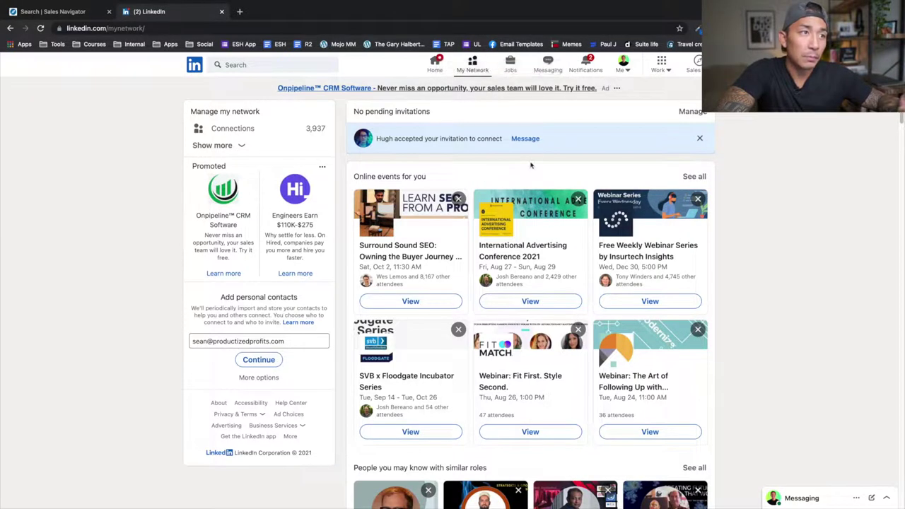
click(363, 138)
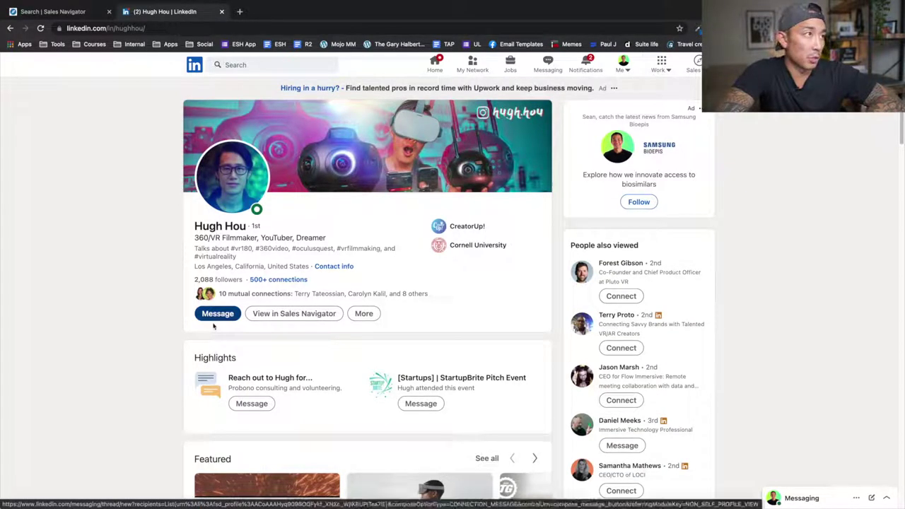
- Return to the Imagine Worldwide conversation, highlight the entire thank-you and offer message, and reopen the My Network page
click(10, 28)
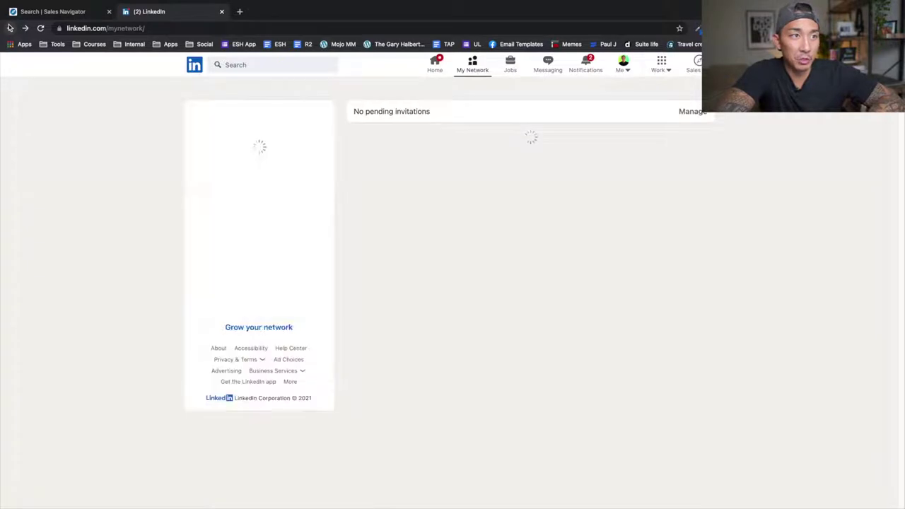
click(10, 29)
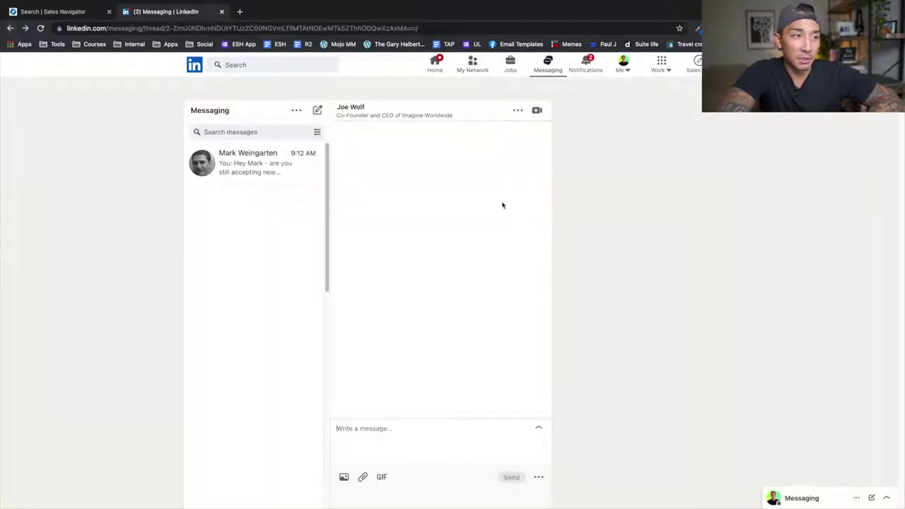
drag(521, 351, 357, 252)
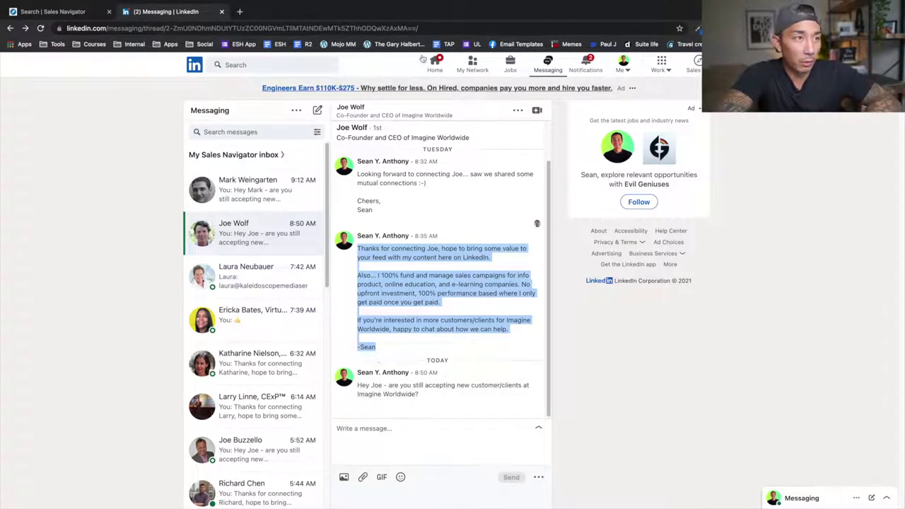
click(459, 66)
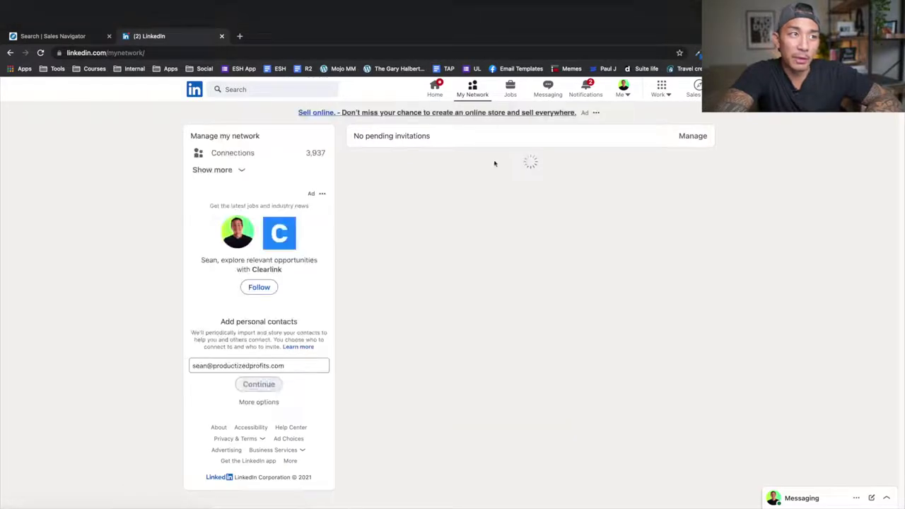